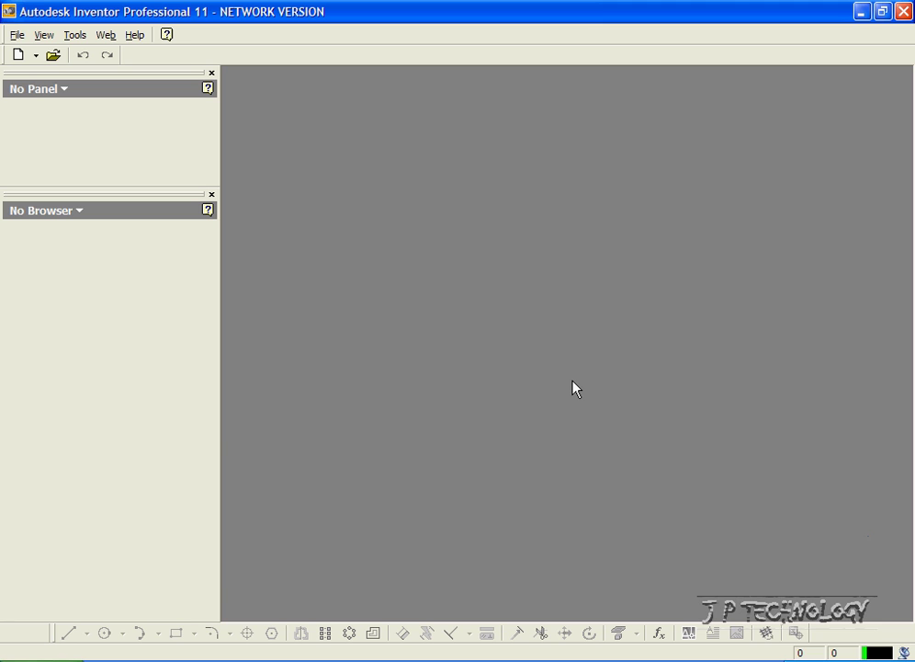
Create a new part from the Standard.ipt template, opening Sketch1 on an empty grid
{"action": "left_click", "coordinate": [19, 35]}
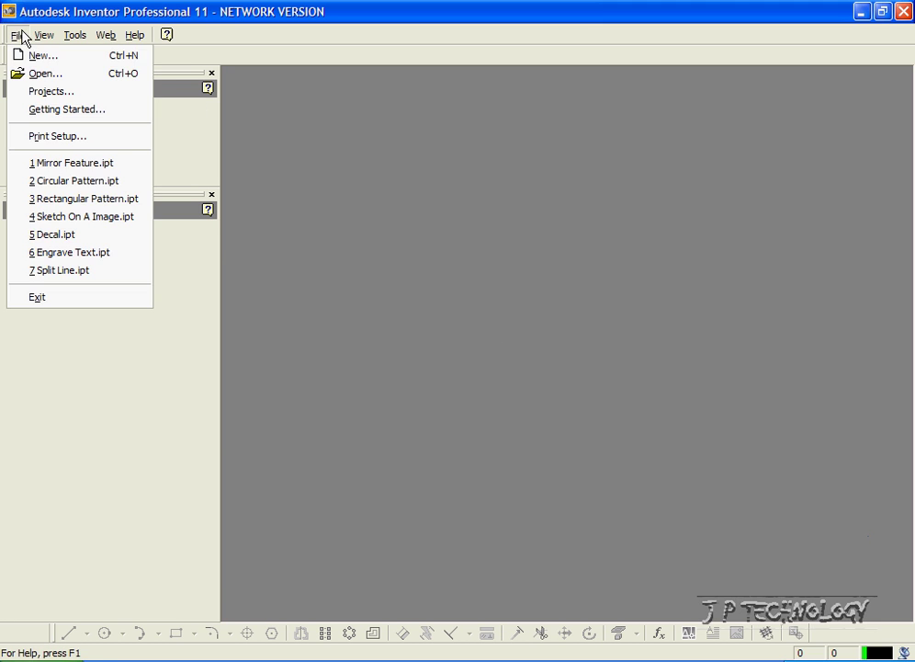
{"action": "left_click", "coordinate": [35, 55]}
{"action": "left_click", "coordinate": [588, 230]}
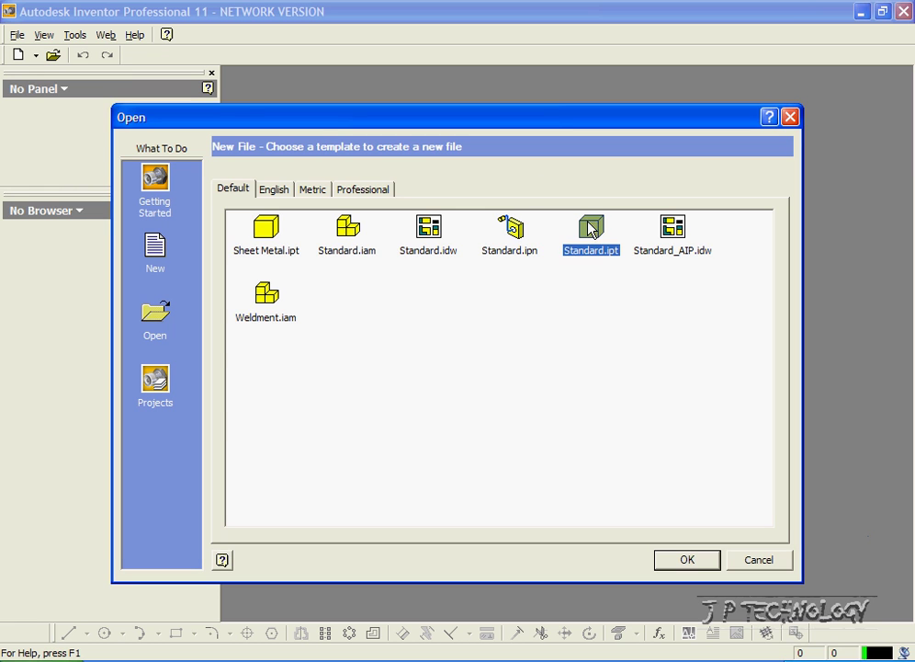
{"action": "left_click", "coordinate": [684, 559]}
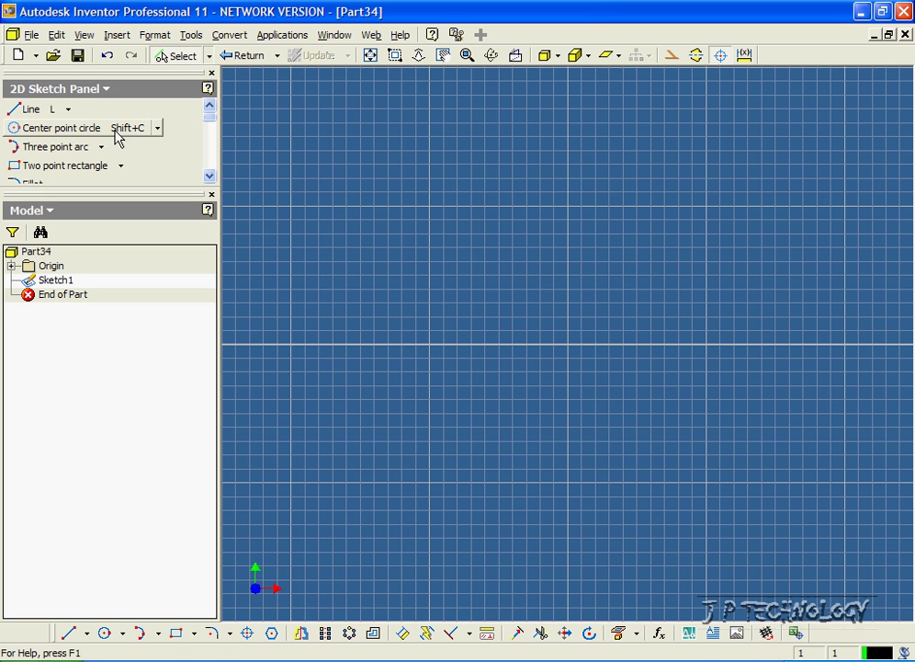
Draw a circle centred at the origin and dimension its diameter to 100 mm
{"action": "left_click", "coordinate": [85, 128]}
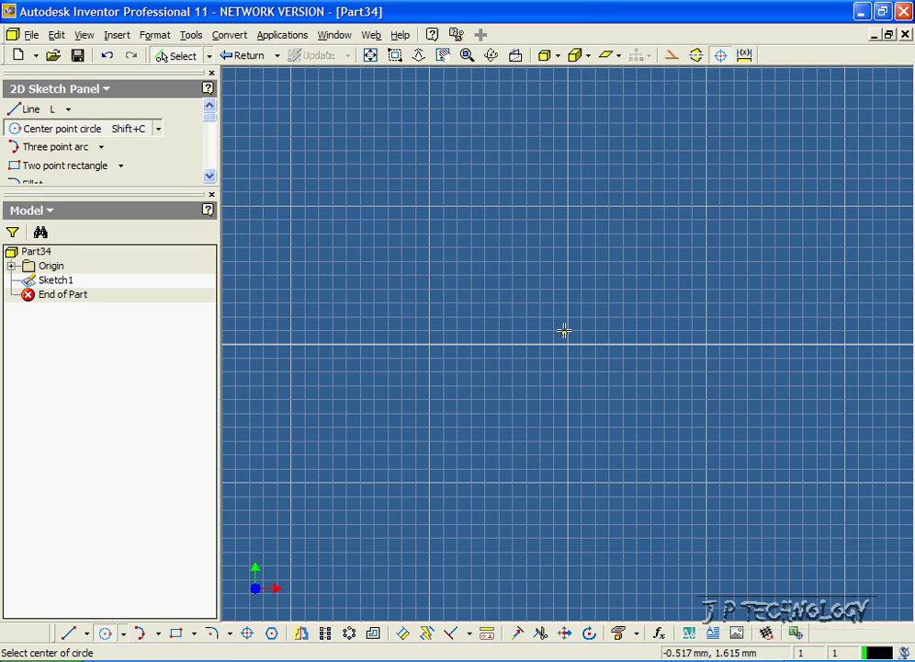
{"action": "left_click", "coordinate": [567, 344]}
{"action": "left_click", "coordinate": [486, 384]}
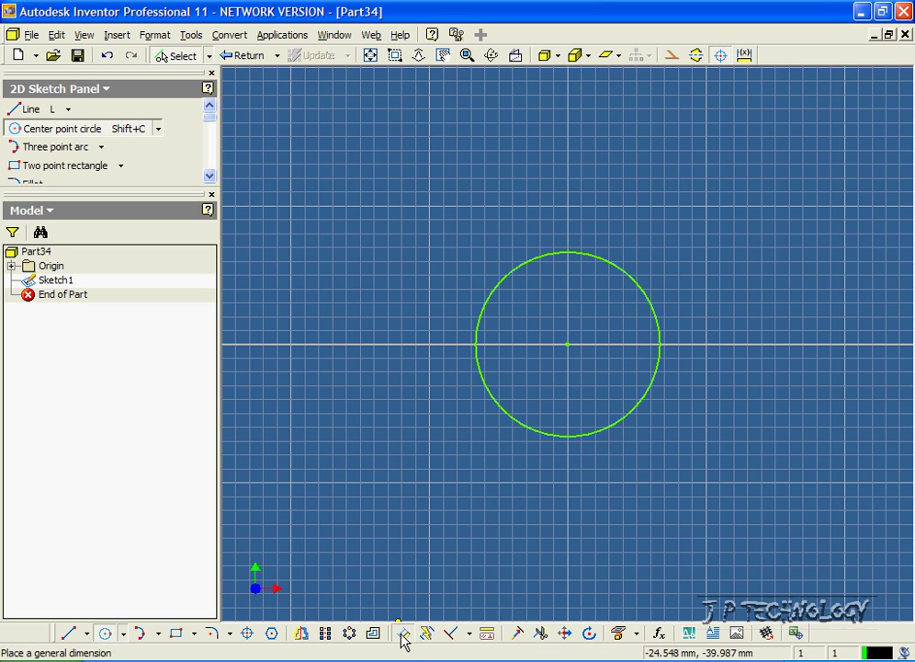
{"action": "left_click", "coordinate": [402, 632]}
{"action": "left_click", "coordinate": [535, 435]}
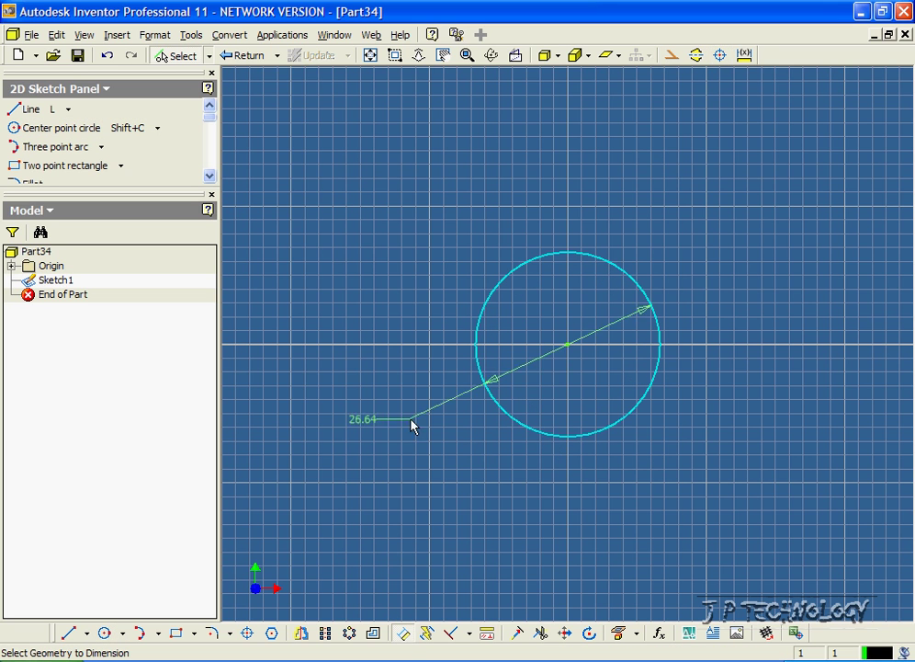
{"action": "left_click", "coordinate": [361, 363]}
{"action": "left_click", "coordinate": [311, 365]}
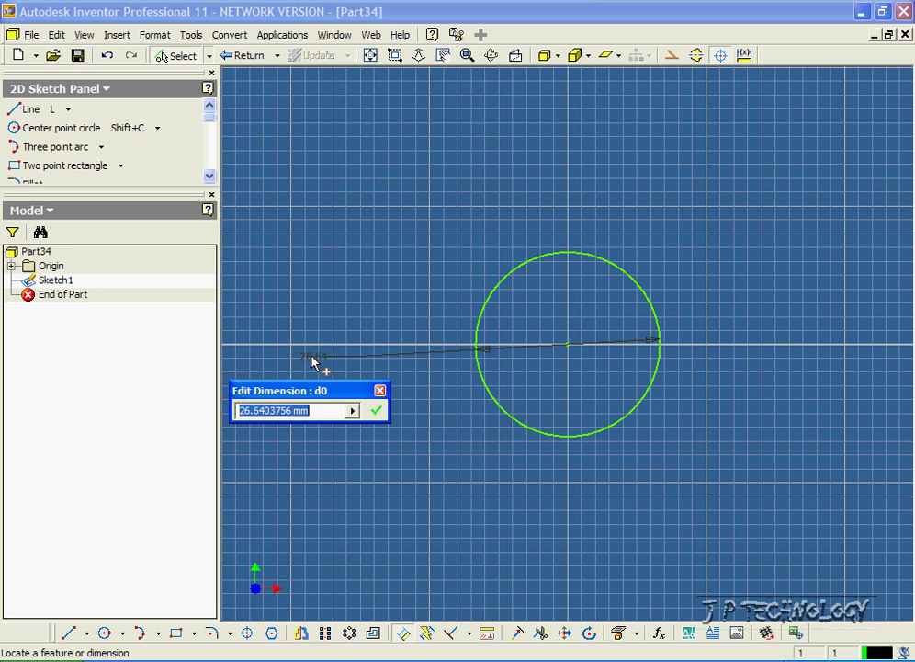
{"action": "type", "text": "100"}
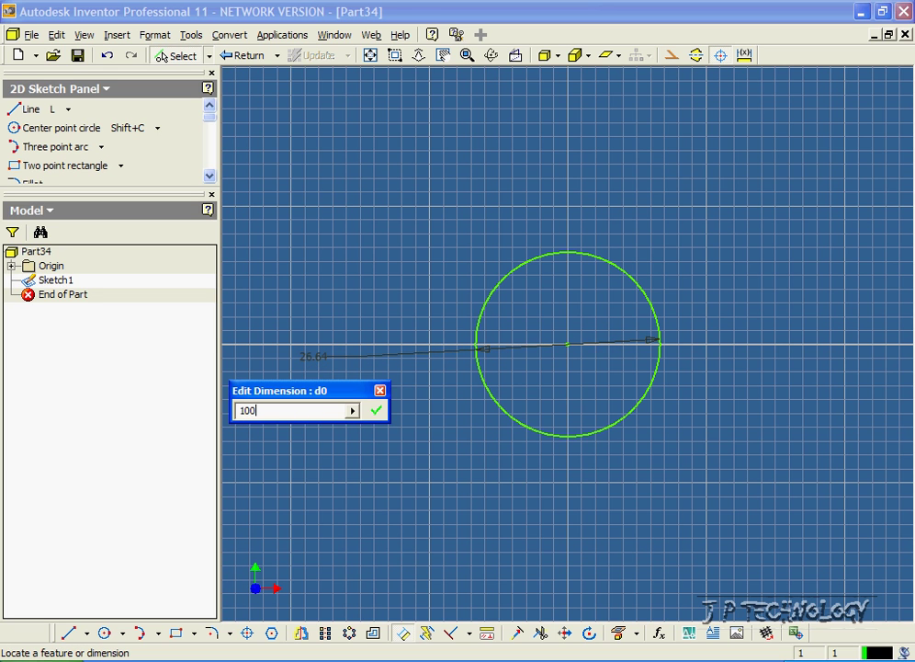
{"action": "key", "text": "Return"}
Finish the sketch and extrude the circle 10 mm into a solid disk
{"action": "scroll", "coordinate": [570, 383], "scroll_direction": "down", "scroll_amount": 2}
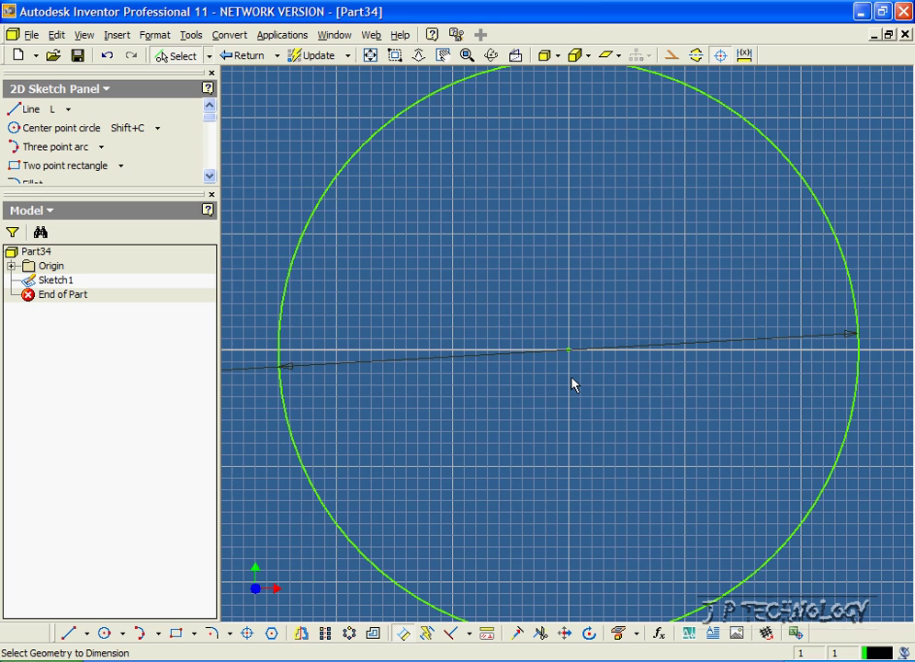
{"action": "left_click", "coordinate": [237, 55]}
{"action": "left_click", "coordinate": [50, 109]}
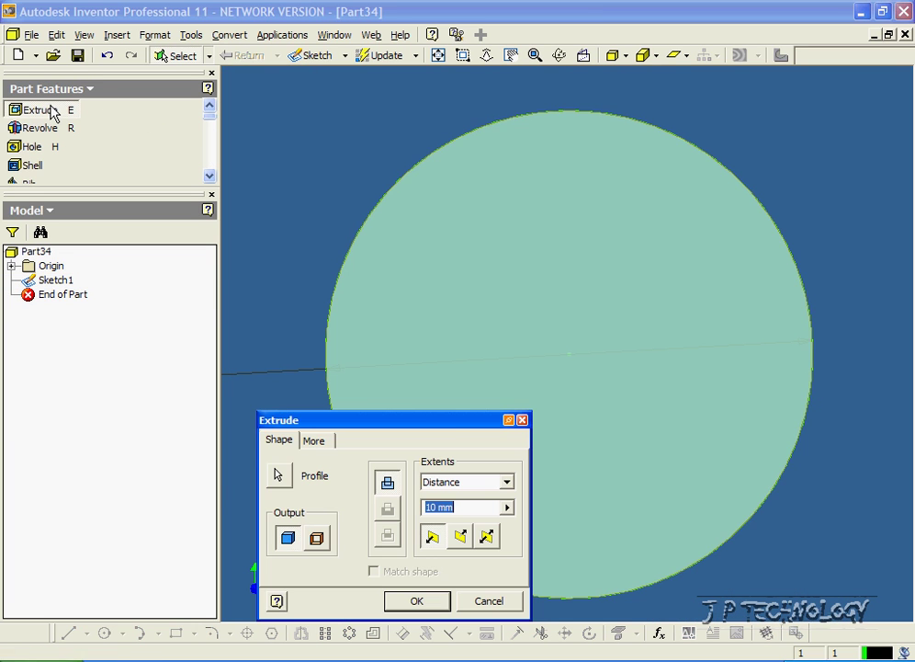
{"action": "left_click_drag", "start_coordinate": [451, 427], "coordinate": [514, 387]}
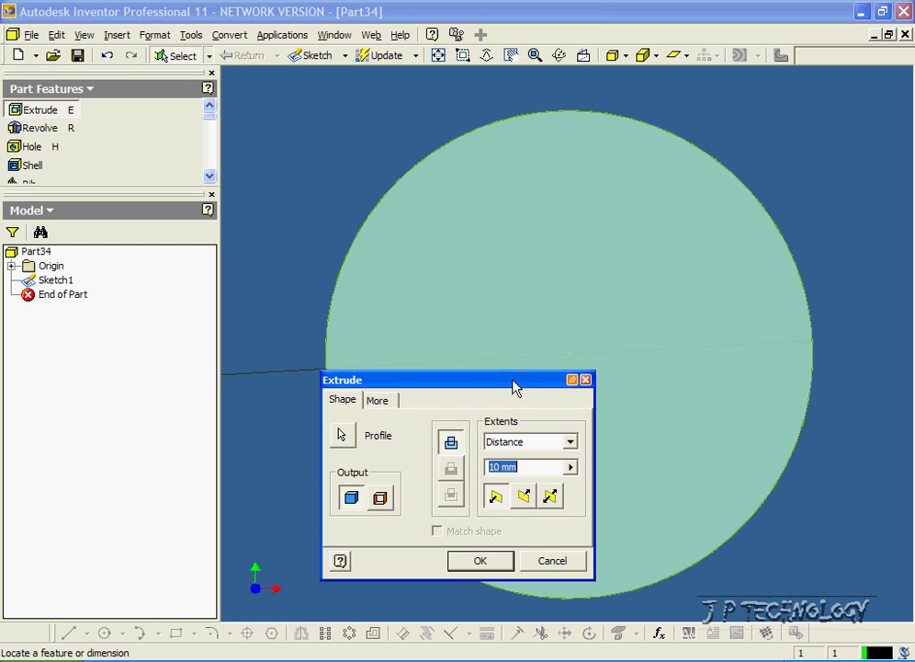
{"action": "left_click", "coordinate": [479, 559]}
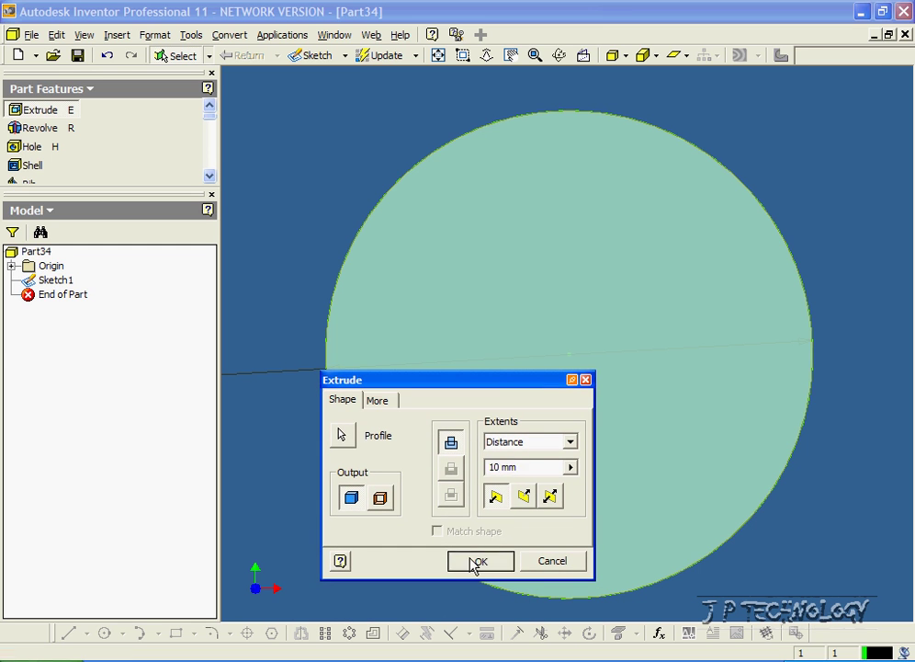
Rotate the view to reveal the disk's thickness and its front face
{"action": "left_click", "coordinate": [551, 58]}
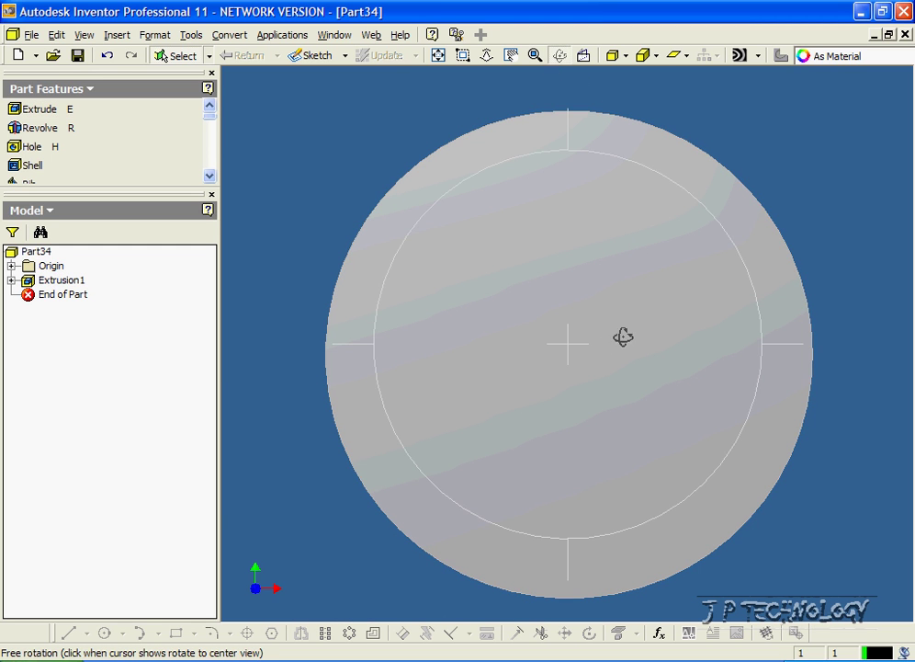
{"action": "left_click_drag", "start_coordinate": [607, 341], "coordinate": [583, 397]}
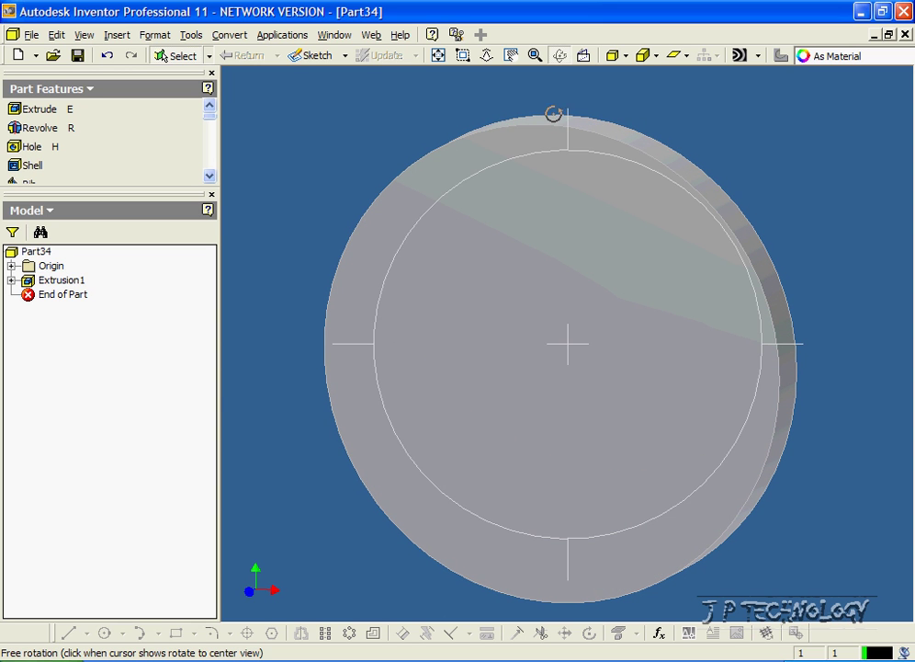
{"action": "left_click", "coordinate": [561, 59]}
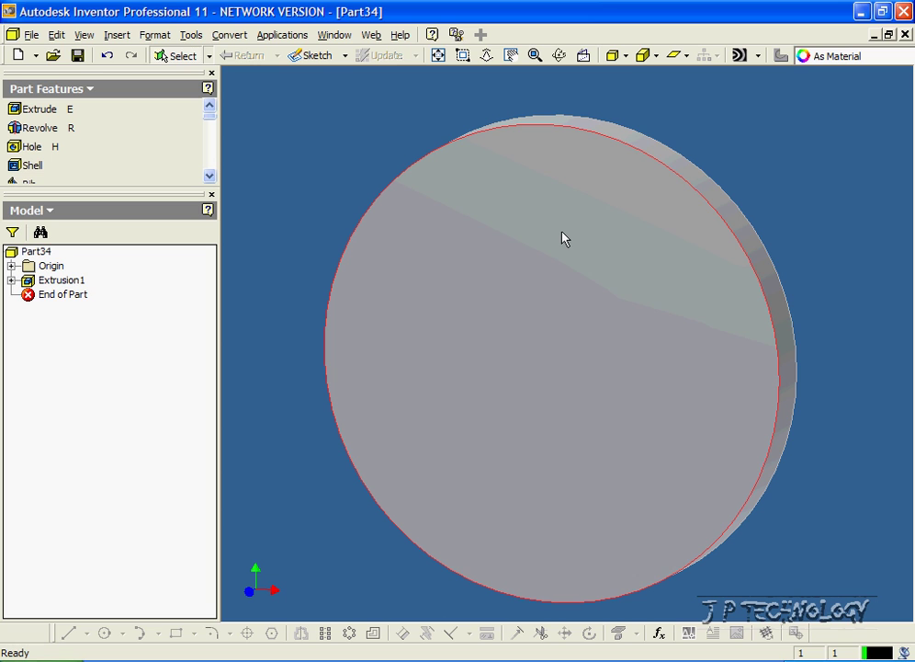
{"action": "mouse_move", "coordinate": [562, 245]}
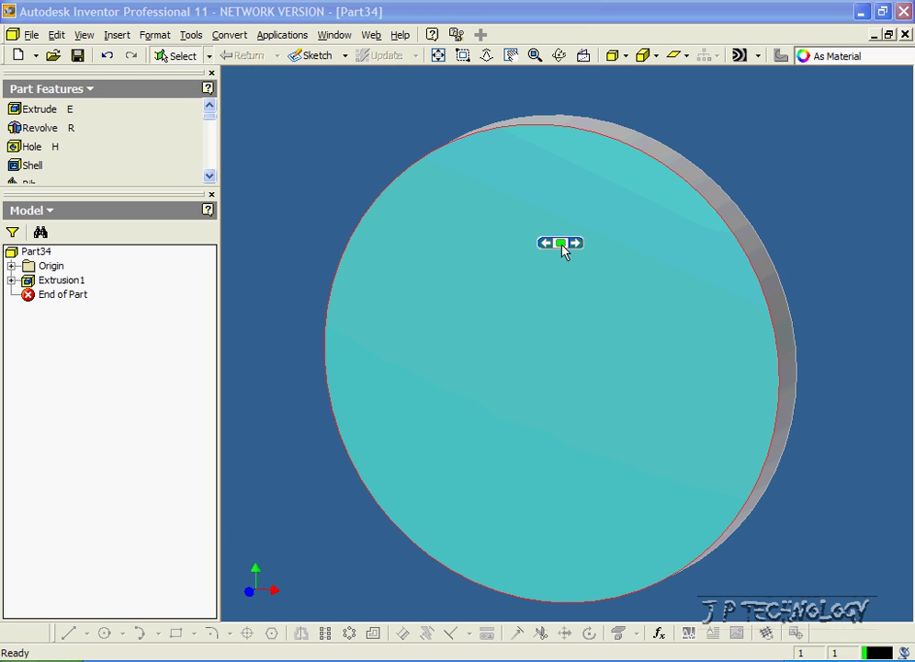
{"action": "mouse_move", "coordinate": [573, 319]}
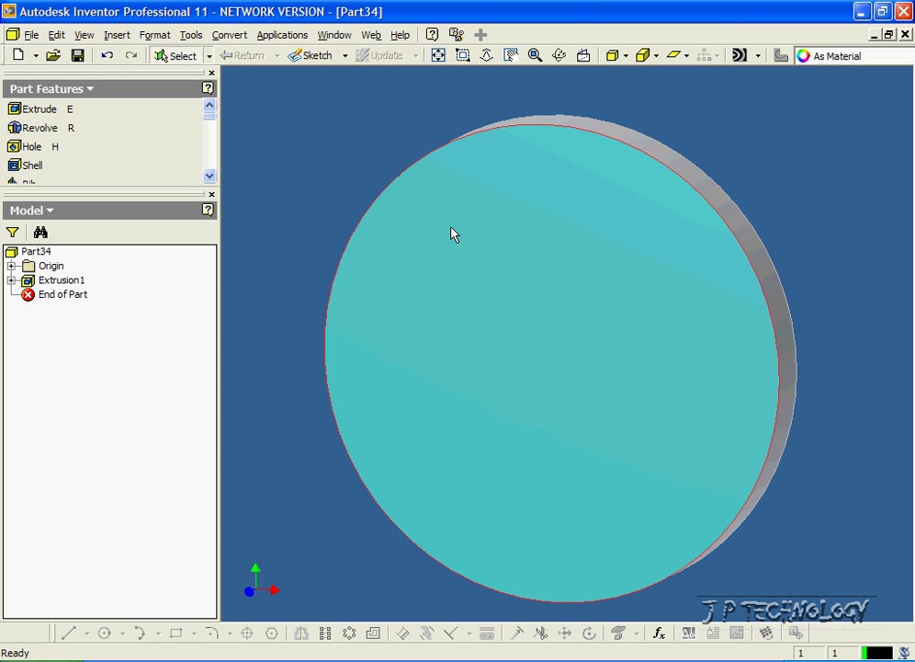
Sketch a closed triangle on the disk face straddling its top rim
{"action": "left_click", "coordinate": [318, 57]}
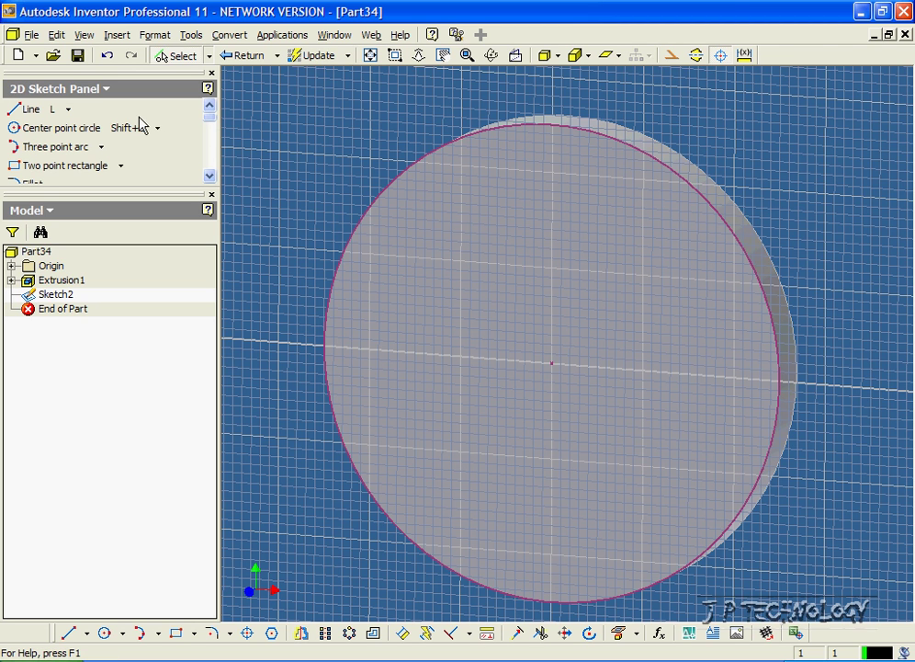
{"action": "left_click", "coordinate": [31, 110]}
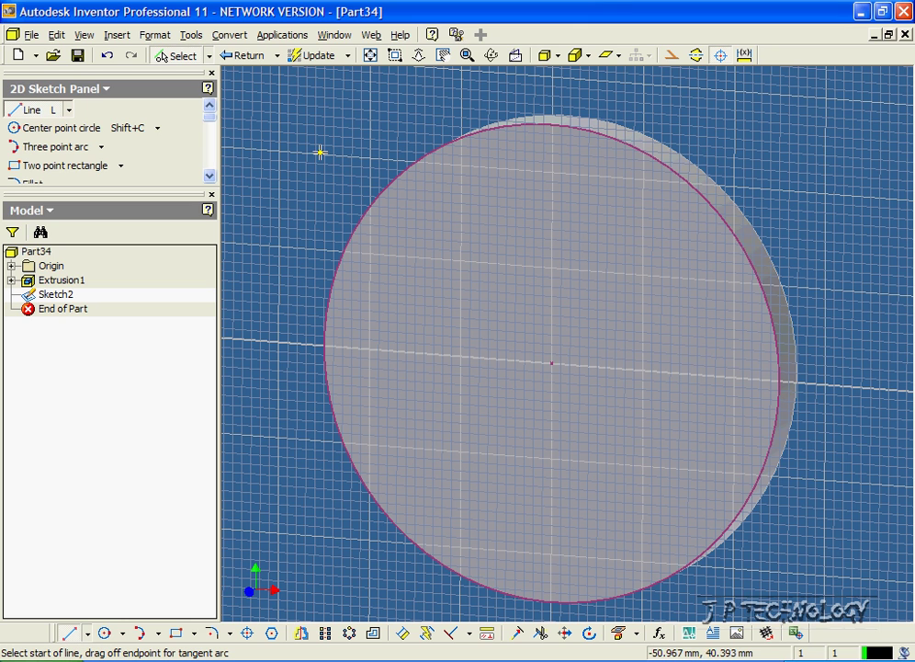
{"action": "left_click", "coordinate": [505, 93]}
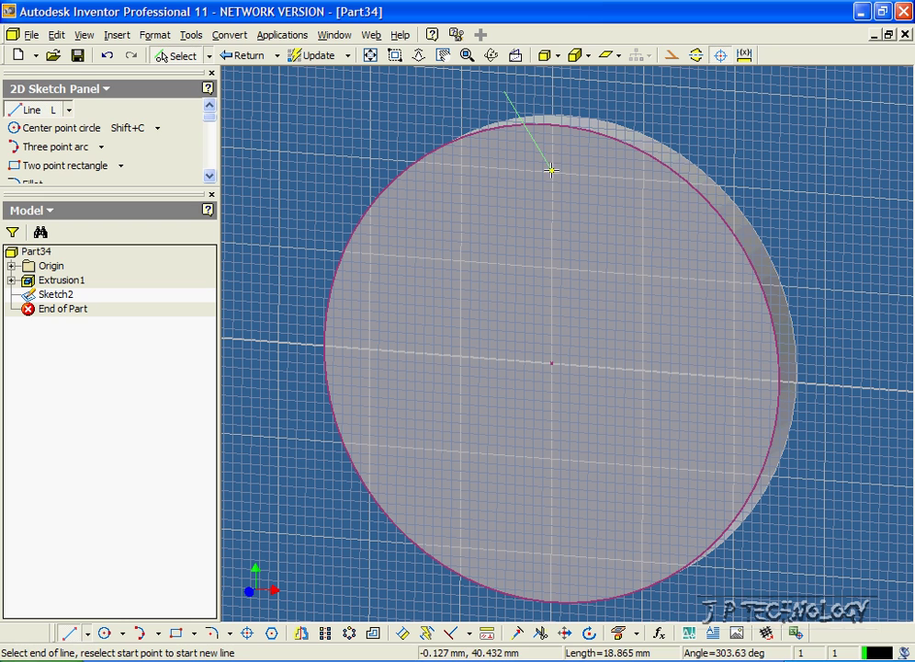
{"action": "left_click", "coordinate": [551, 170]}
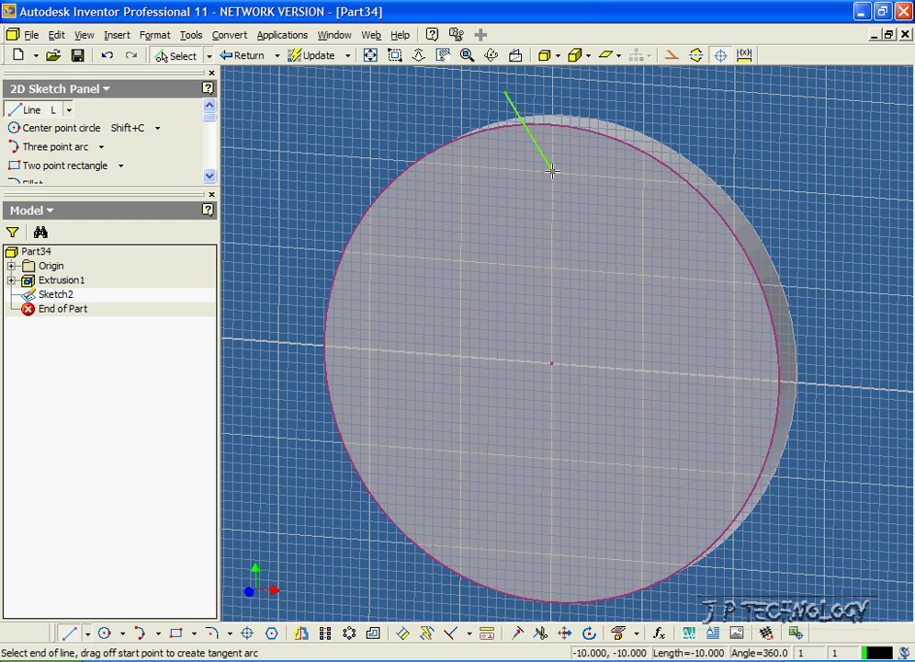
{"action": "left_click", "coordinate": [615, 106]}
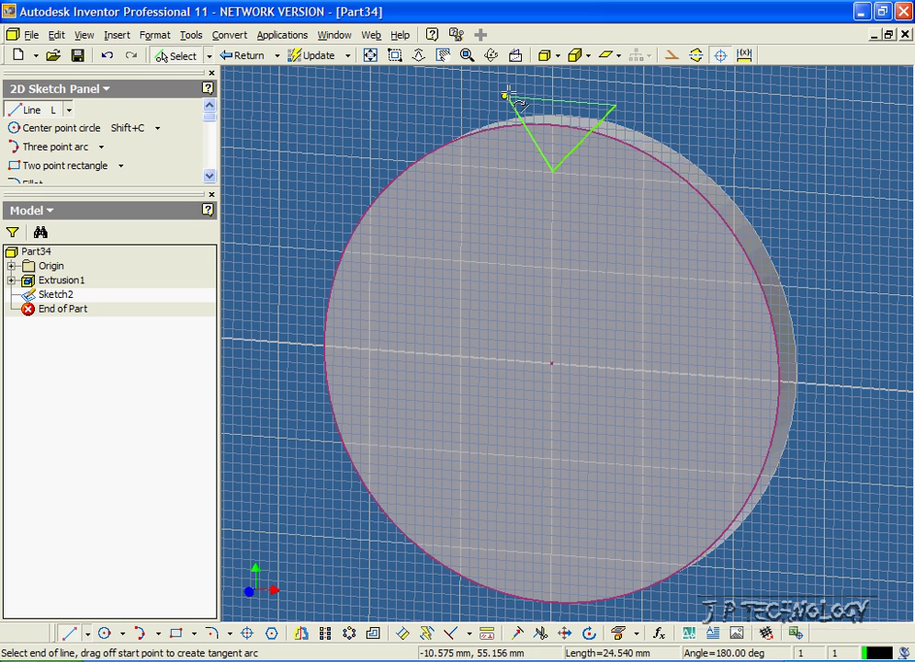
{"action": "left_click", "coordinate": [506, 94]}
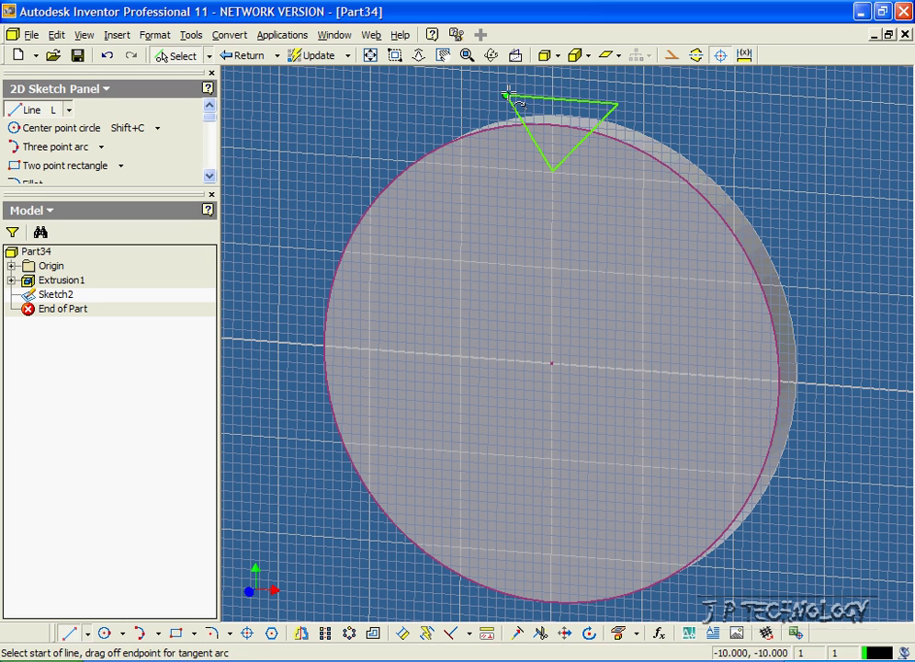
{"action": "left_click", "coordinate": [241, 60]}
Cut-extrude the triangle into a V-shaped rim notch, then orbit the disc face-on
{"action": "left_click", "coordinate": [33, 109]}
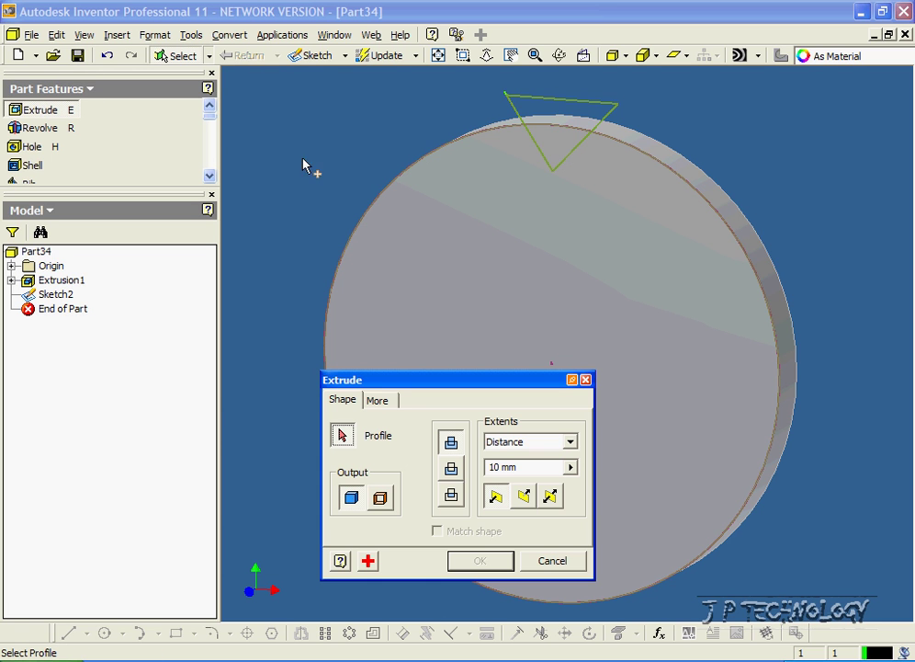
{"action": "left_click", "coordinate": [538, 110]}
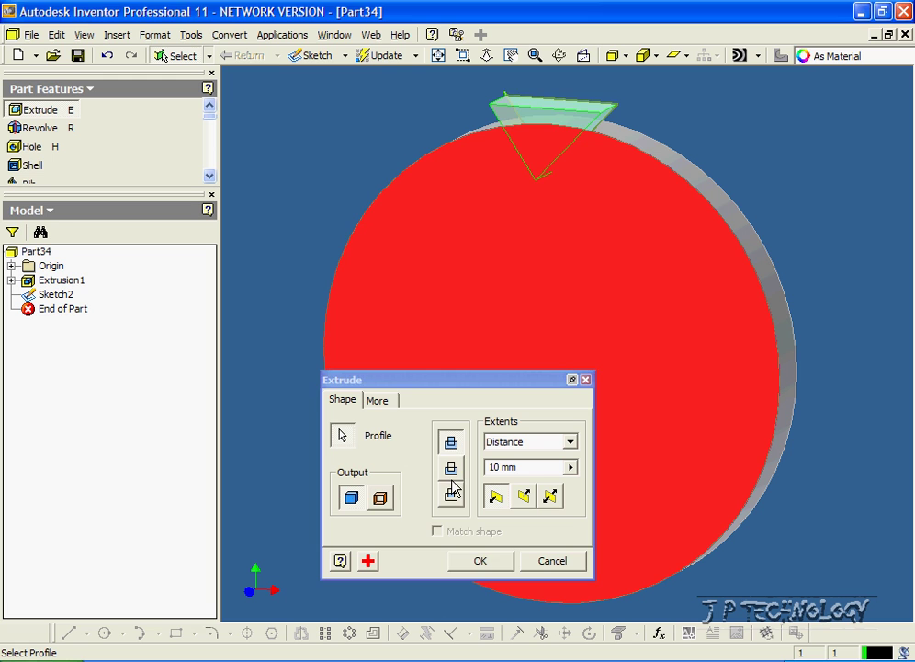
{"action": "left_click", "coordinate": [451, 469]}
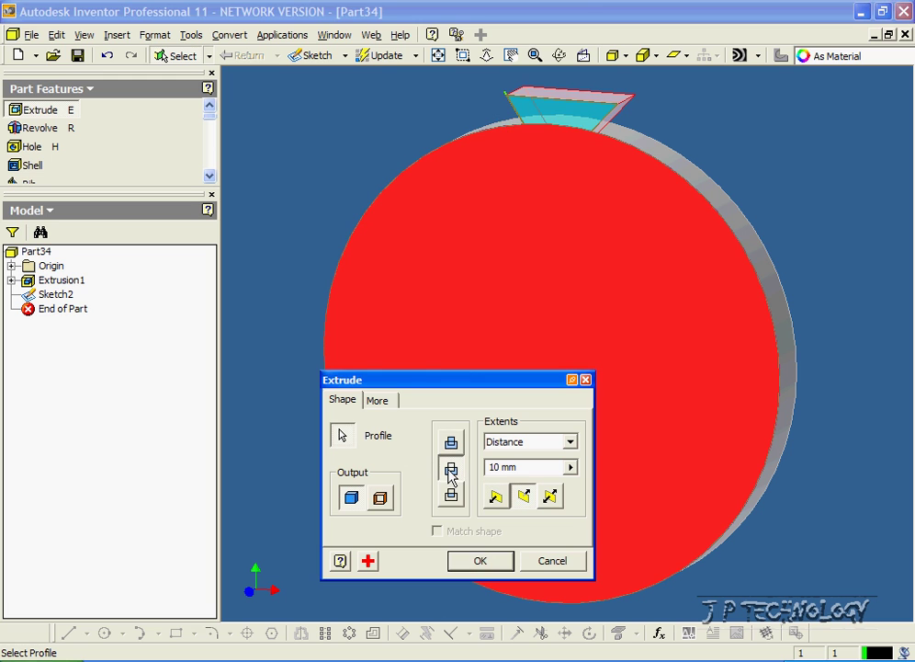
{"action": "left_click", "coordinate": [478, 561]}
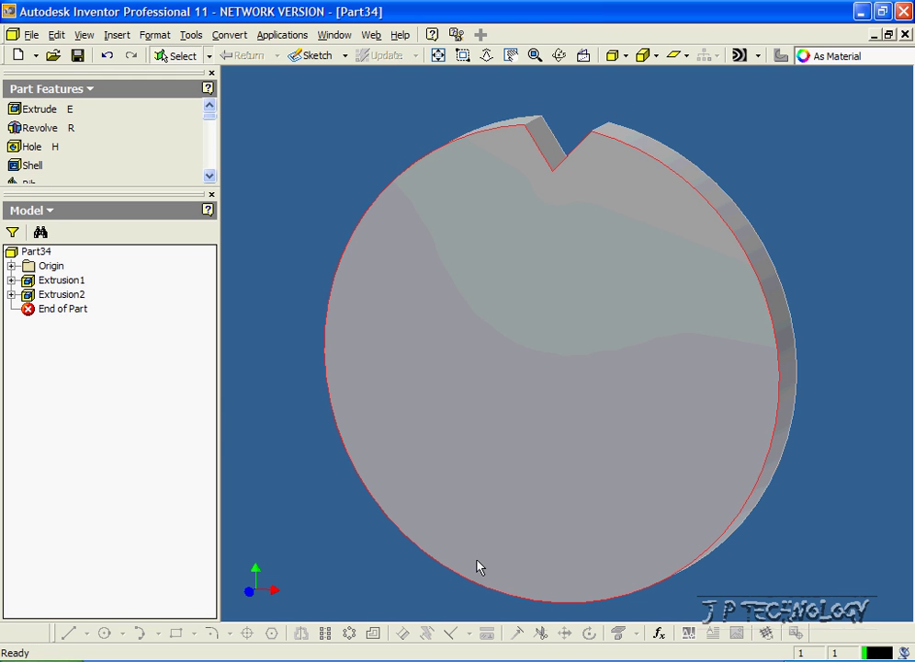
{"action": "left_click", "coordinate": [559, 56]}
{"action": "mouse_move", "coordinate": [562, 372]}
{"action": "left_mouse_down"}
{"action": "mouse_move", "coordinate": [602, 354]}
{"action": "mouse_move", "coordinate": [641, 380]}
{"action": "mouse_move", "coordinate": [548, 370]}
{"action": "mouse_move", "coordinate": [524, 448]}
{"action": "left_mouse_up"}
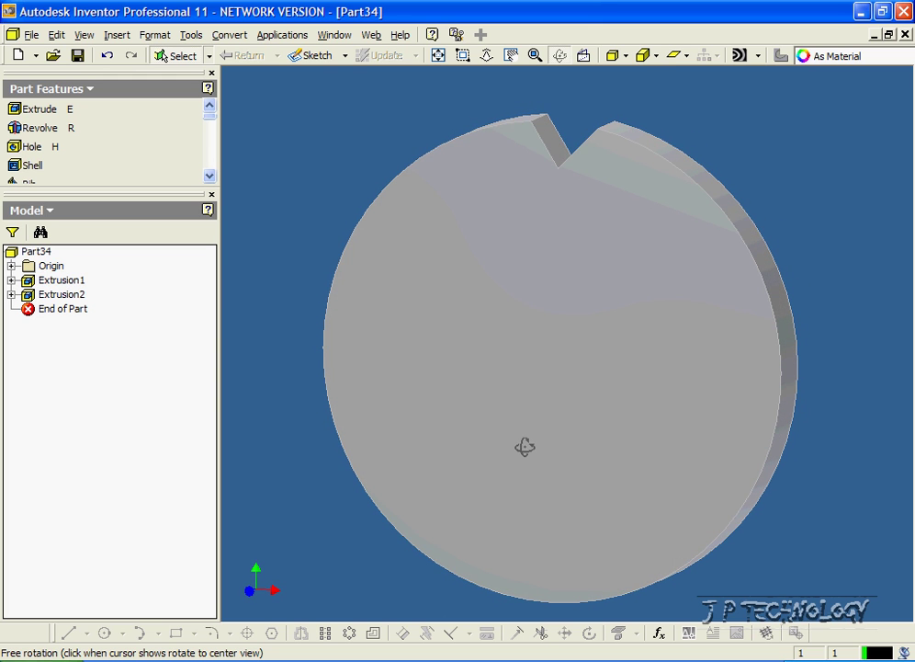
{"action": "left_click", "coordinate": [557, 57]}
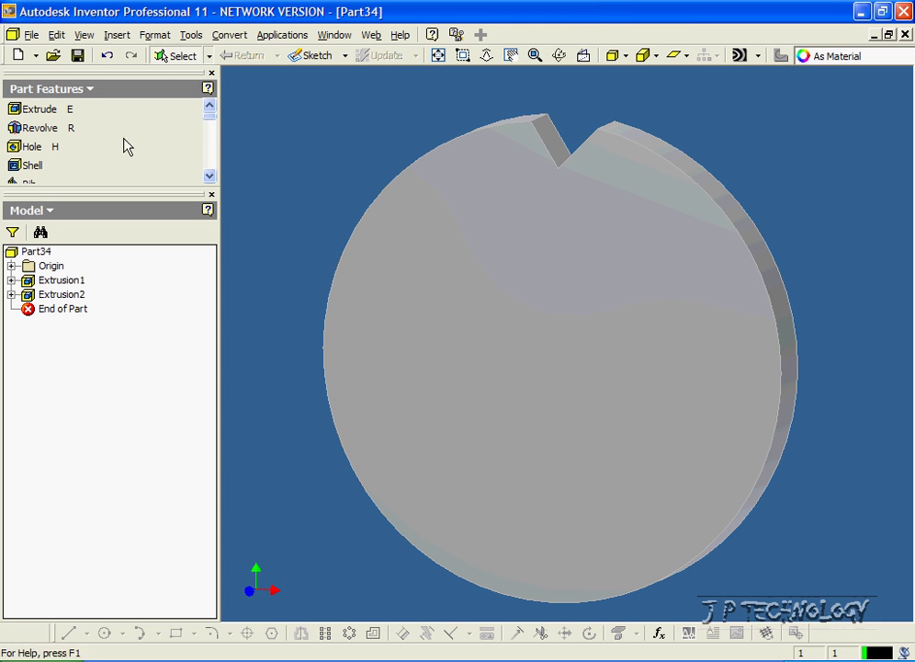
Start a Circular Pattern with the Extrusion2 notch cut as the feature to repeat
{"action": "scroll", "coordinate": [212, 158], "scroll_direction": "down", "scroll_amount": 5}
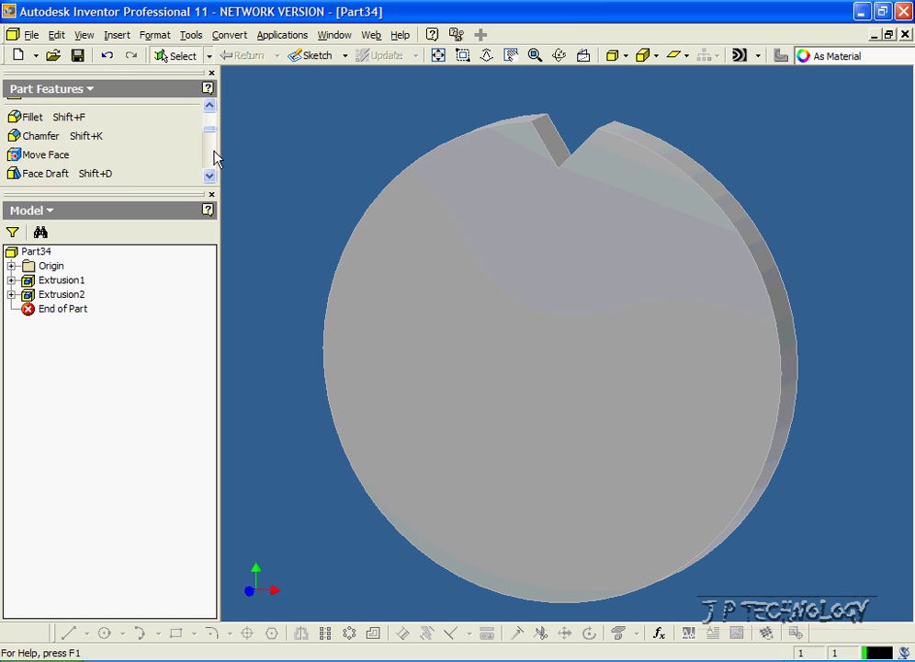
{"action": "scroll", "coordinate": [211, 163], "scroll_direction": "down", "scroll_amount": 3}
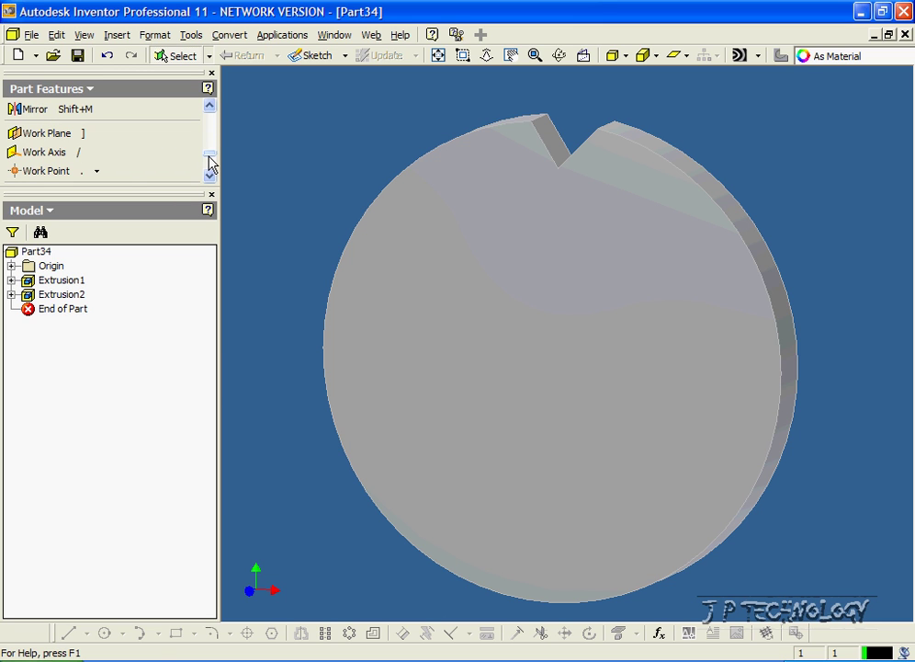
{"action": "scroll", "coordinate": [143, 139], "scroll_direction": "up", "scroll_amount": 2}
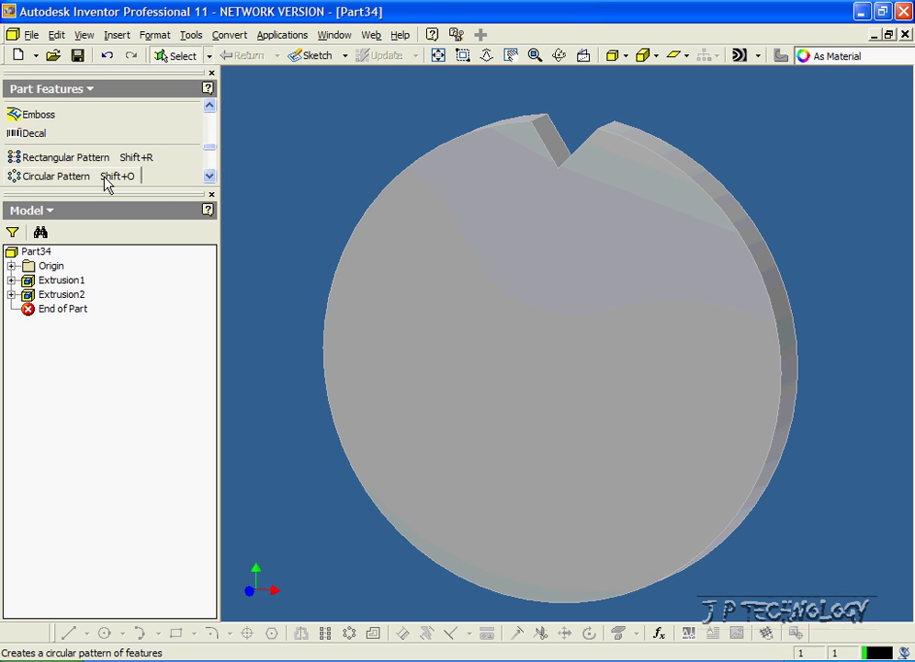
{"action": "left_click", "coordinate": [64, 175]}
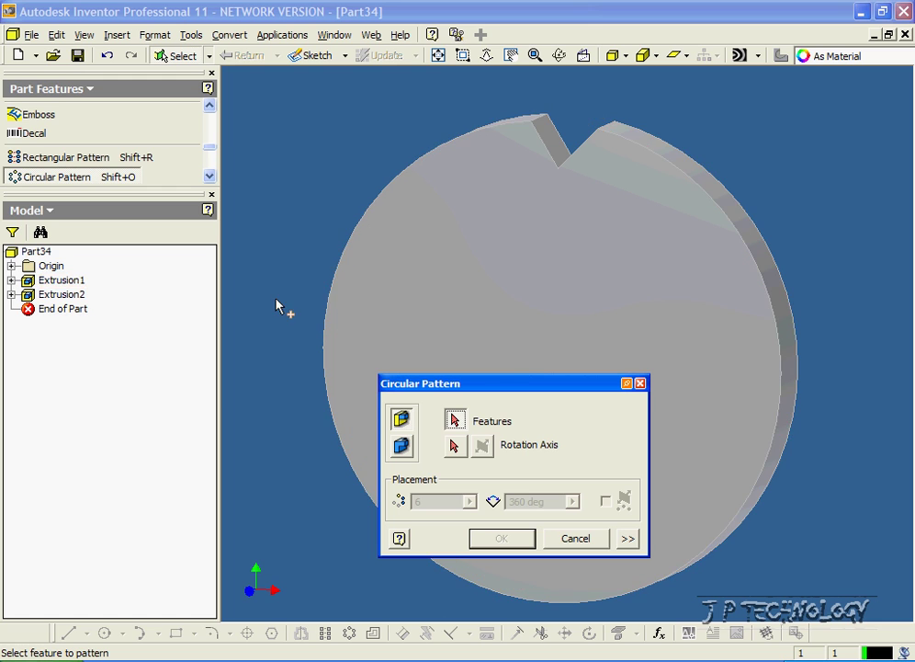
{"action": "left_click", "coordinate": [75, 299]}
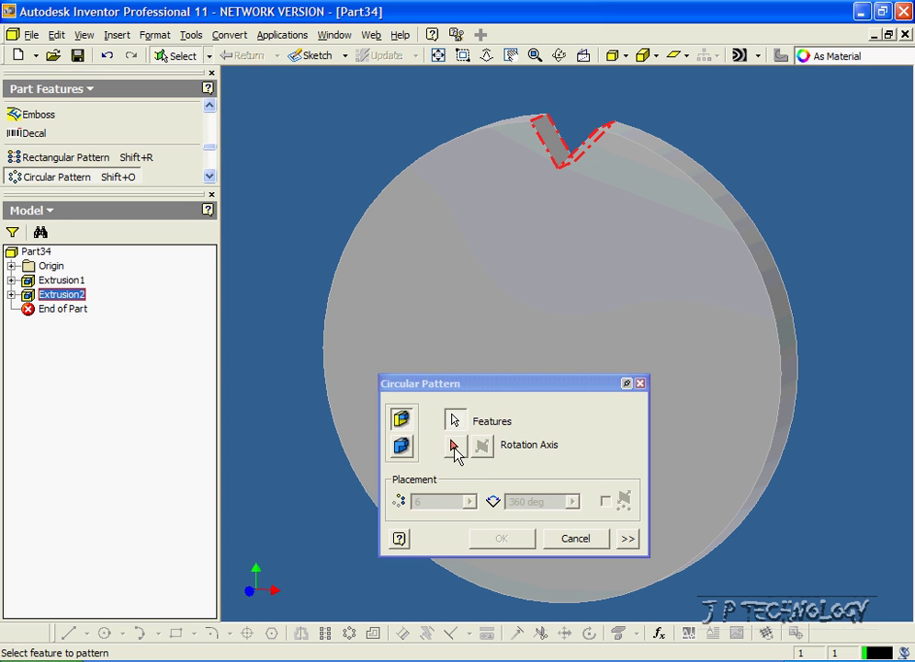
{"action": "left_click_drag", "start_coordinate": [483, 386], "coordinate": [338, 532]}
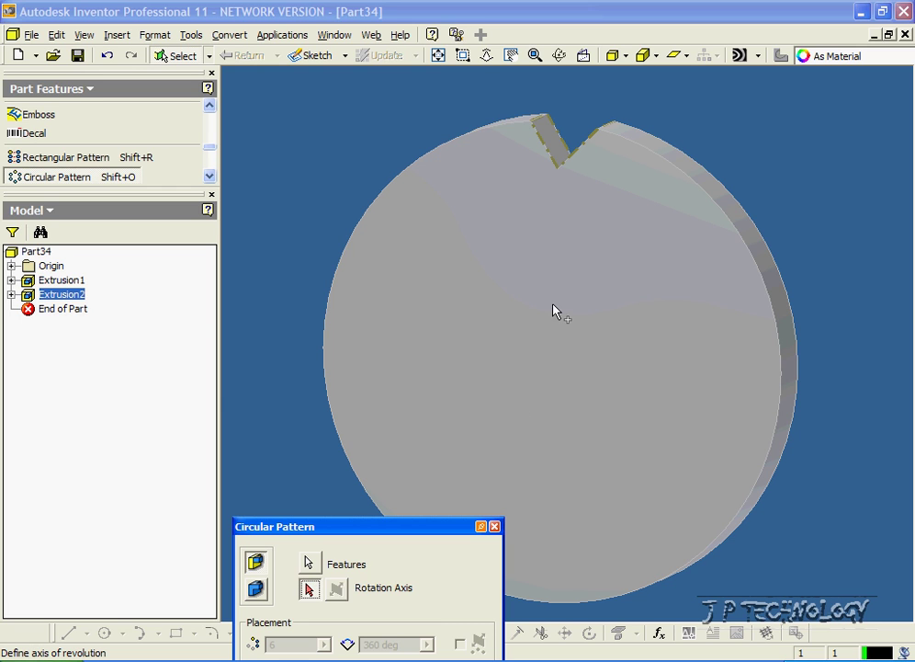
Pattern the notch 20 times around the Z Axis over 360 degrees
{"action": "left_click", "coordinate": [12, 266]}
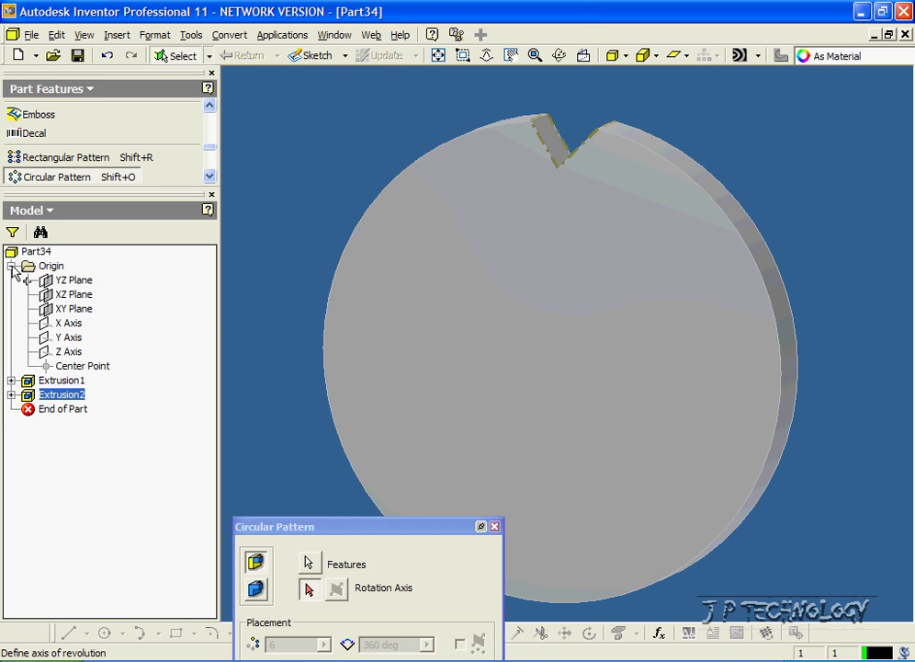
{"action": "left_click", "coordinate": [66, 357]}
{"action": "left_click_drag", "start_coordinate": [379, 530], "coordinate": [191, 265]}
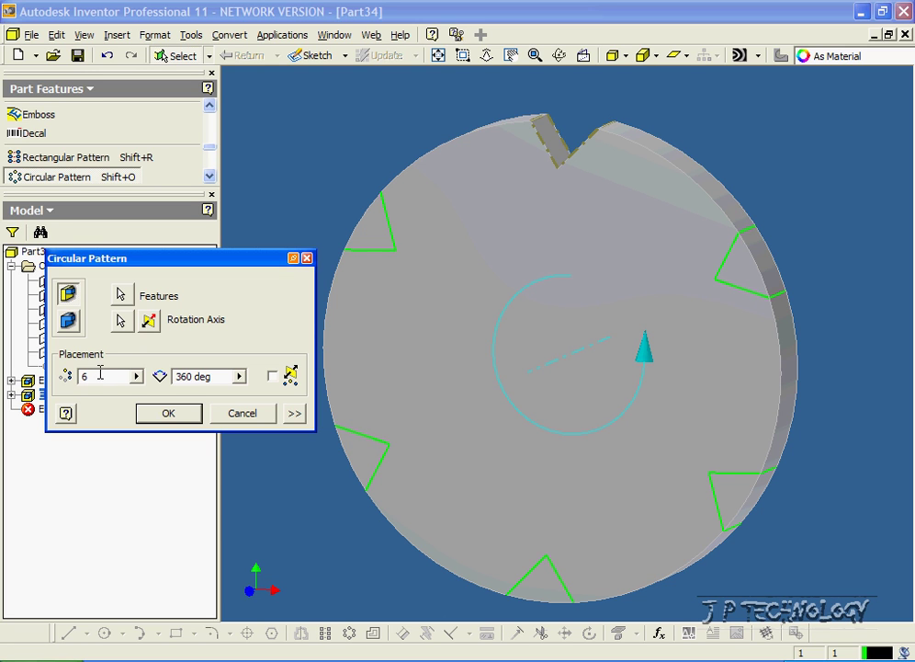
{"action": "left_click_drag", "start_coordinate": [99, 376], "coordinate": [65, 384]}
{"action": "type", "text": "20"}
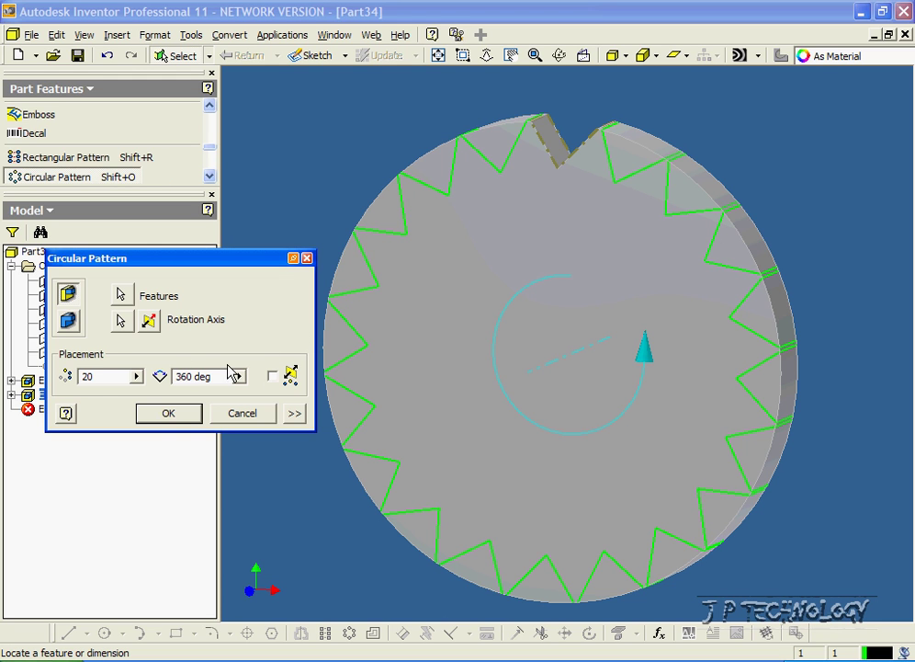
{"action": "left_click", "coordinate": [168, 414]}
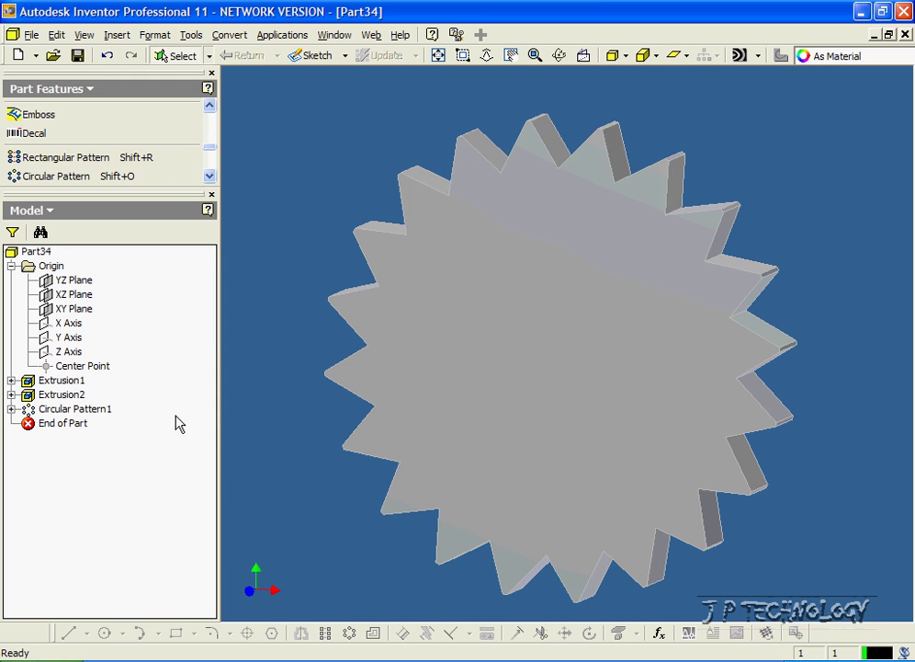
Orbit the view to inspect the gear's 20 triangular notches from another angle
{"action": "left_click", "coordinate": [558, 55]}
{"action": "left_click_drag", "start_coordinate": [569, 330], "coordinate": [613, 264]}
{"action": "key", "text": "Escape"}
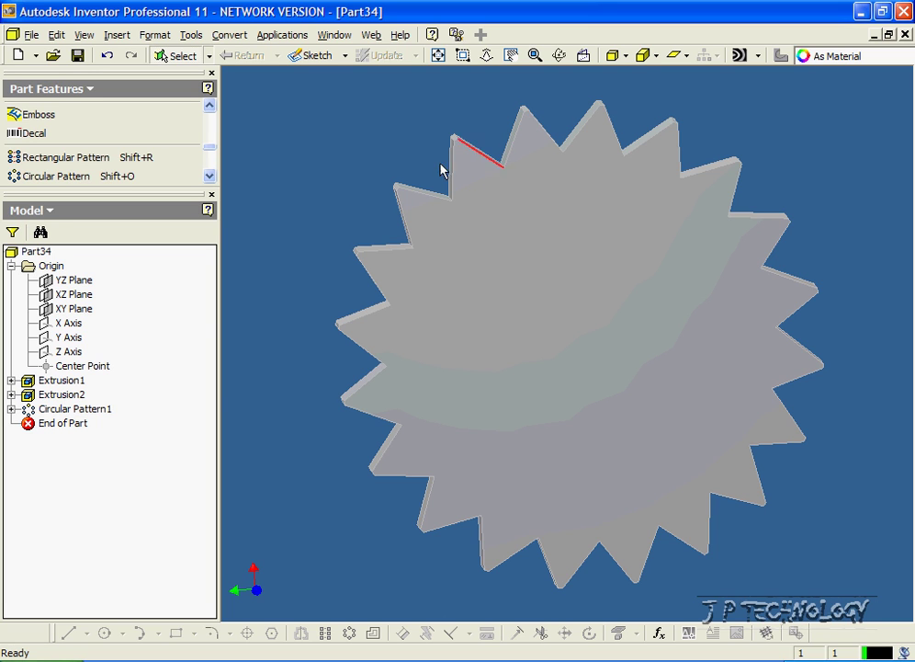
Reopen Sketch2 for editing and delete the triangle's upper and lower slanted edges
{"action": "left_click", "coordinate": [11, 395]}
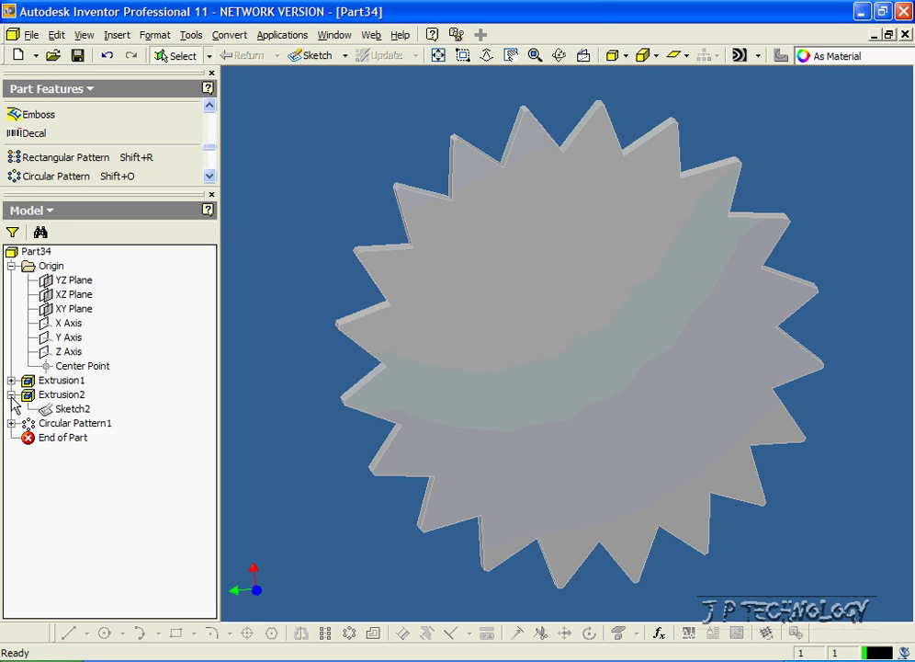
{"action": "right_click", "coordinate": [57, 411]}
{"action": "left_click", "coordinate": [91, 444]}
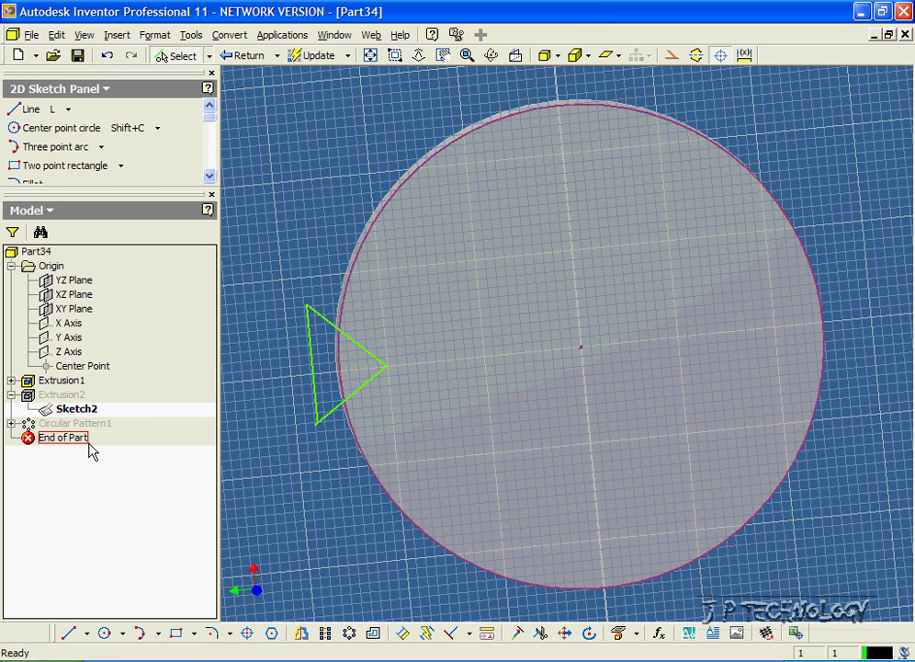
{"action": "left_click", "coordinate": [375, 361]}
{"action": "key", "text": "Delete"}
{"action": "left_click", "coordinate": [368, 383]}
{"action": "key", "text": "Delete"}
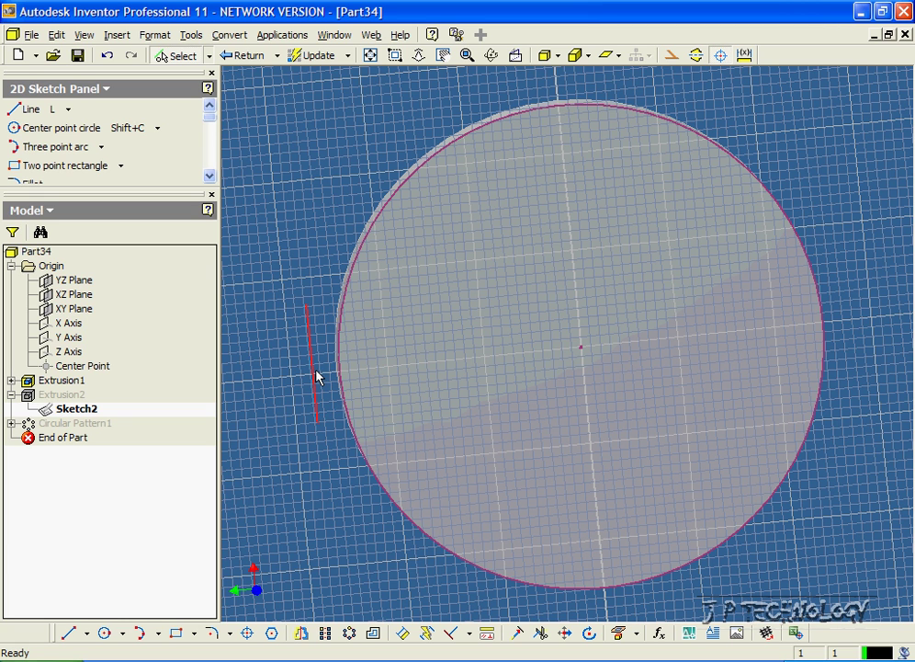
Draw a three-point arc bulging into the disc rim and begin a closing line across its ends
{"action": "left_click", "coordinate": [36, 149]}
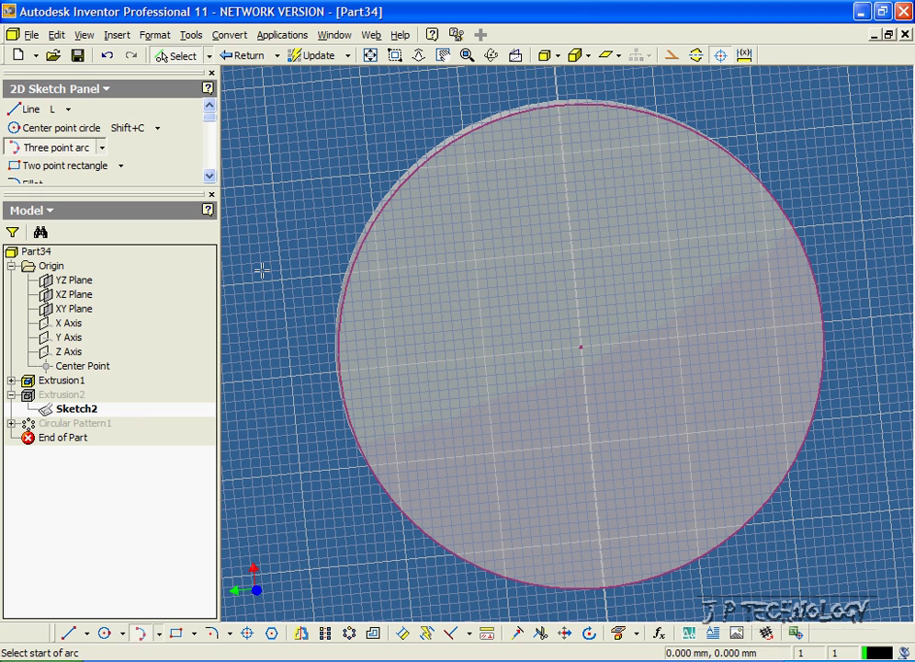
{"action": "left_click", "coordinate": [318, 346]}
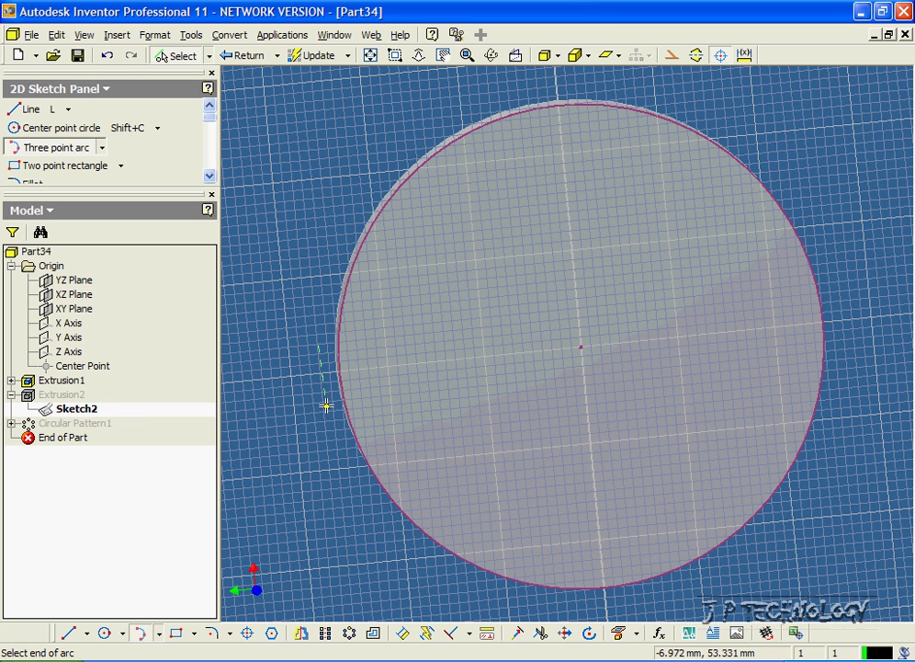
{"action": "left_click", "coordinate": [323, 409]}
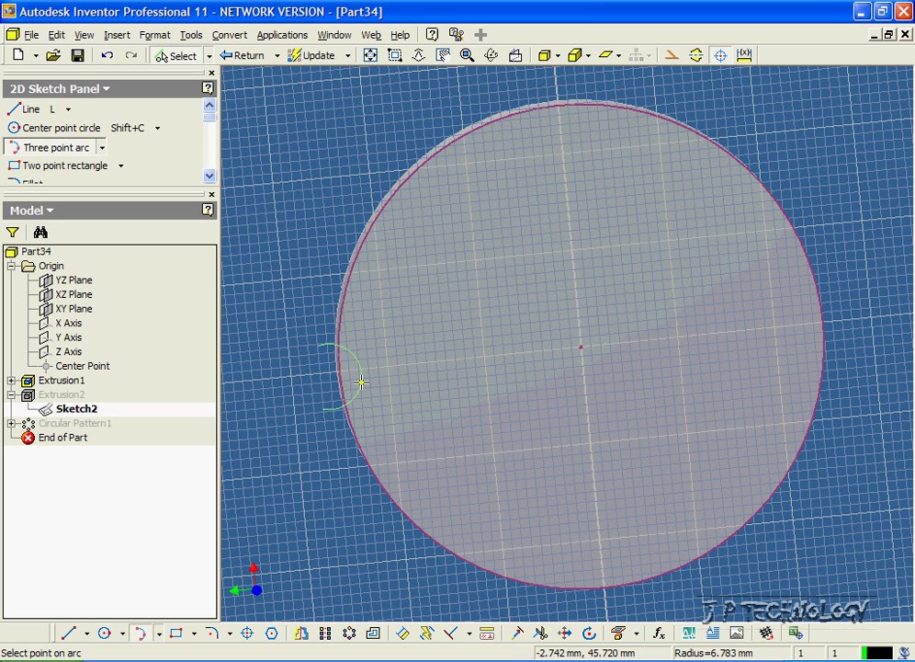
{"action": "left_click", "coordinate": [361, 382]}
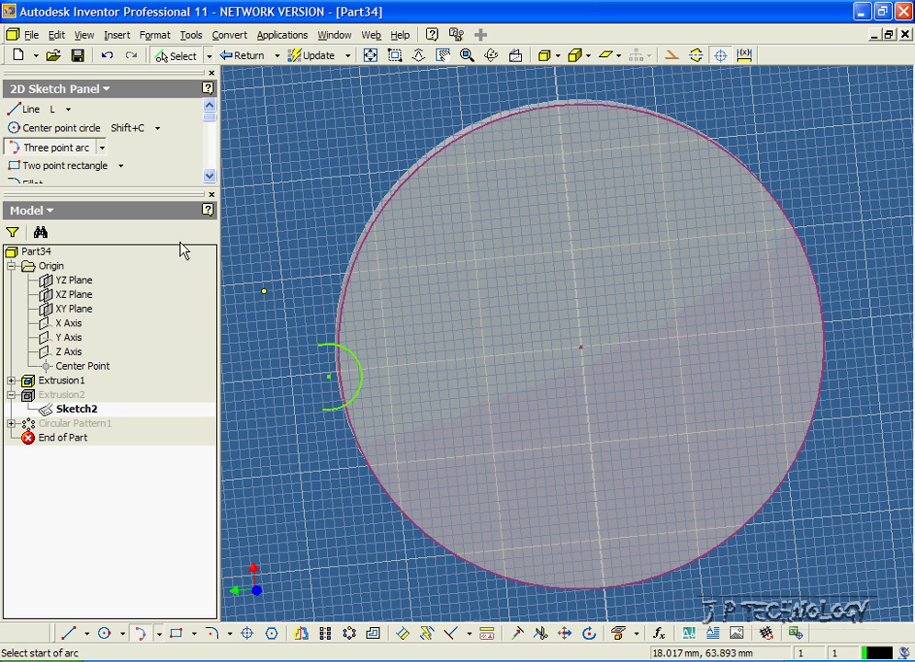
{"action": "left_click", "coordinate": [33, 111]}
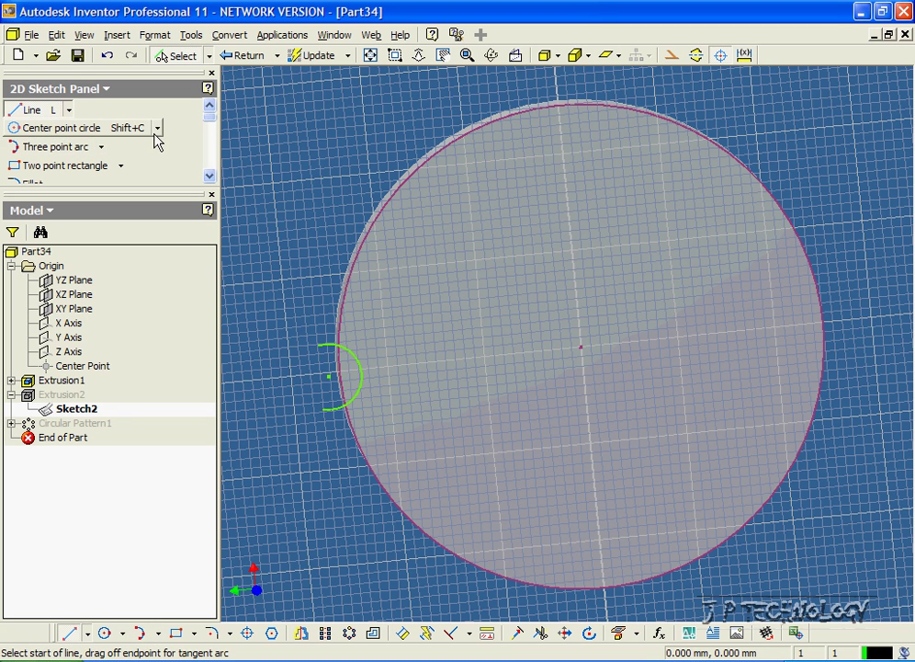
{"action": "left_click", "coordinate": [319, 346]}
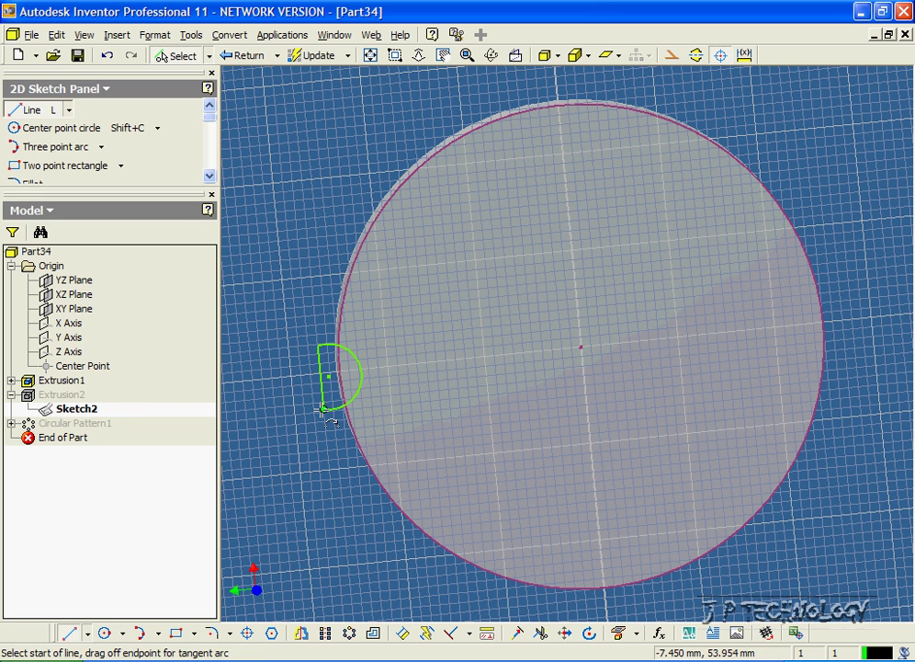
Finish the sketch so the 20 notches rebuild as rounded cuts, then tilt the gear sideways
{"action": "left_click", "coordinate": [320, 60]}
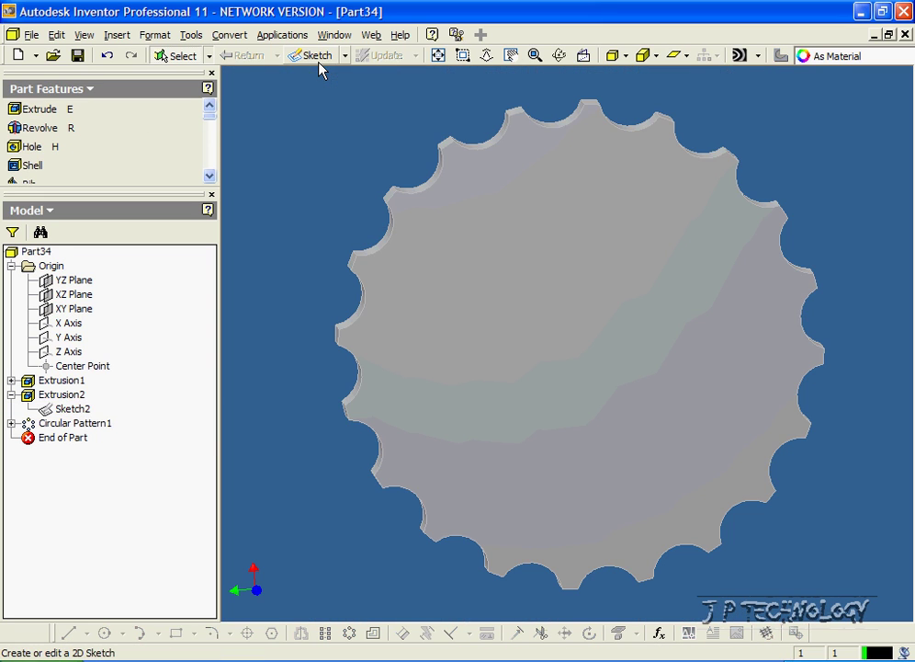
{"action": "left_click", "coordinate": [558, 58]}
{"action": "left_click_drag", "start_coordinate": [570, 341], "coordinate": [416, 309]}
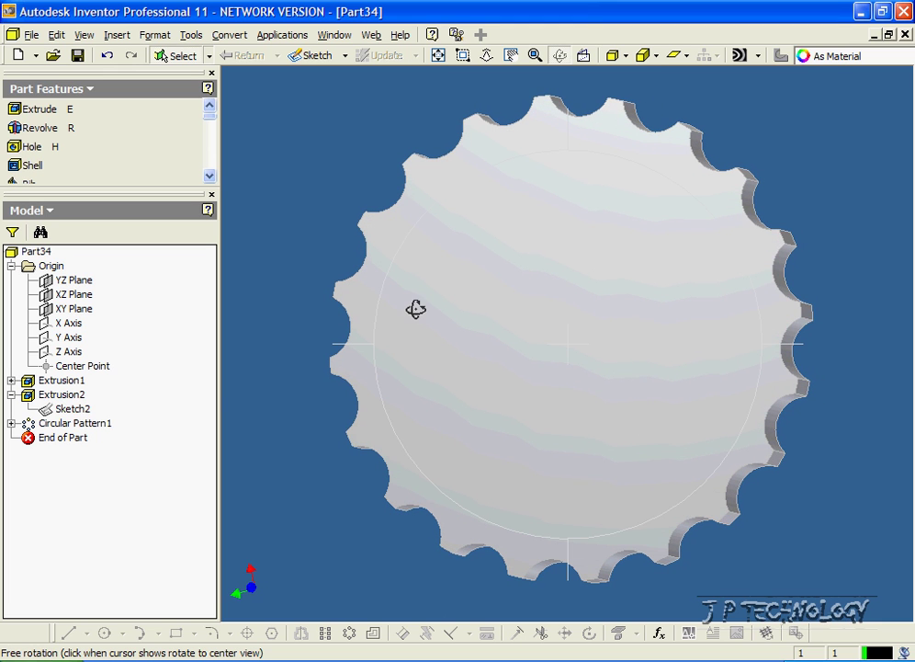